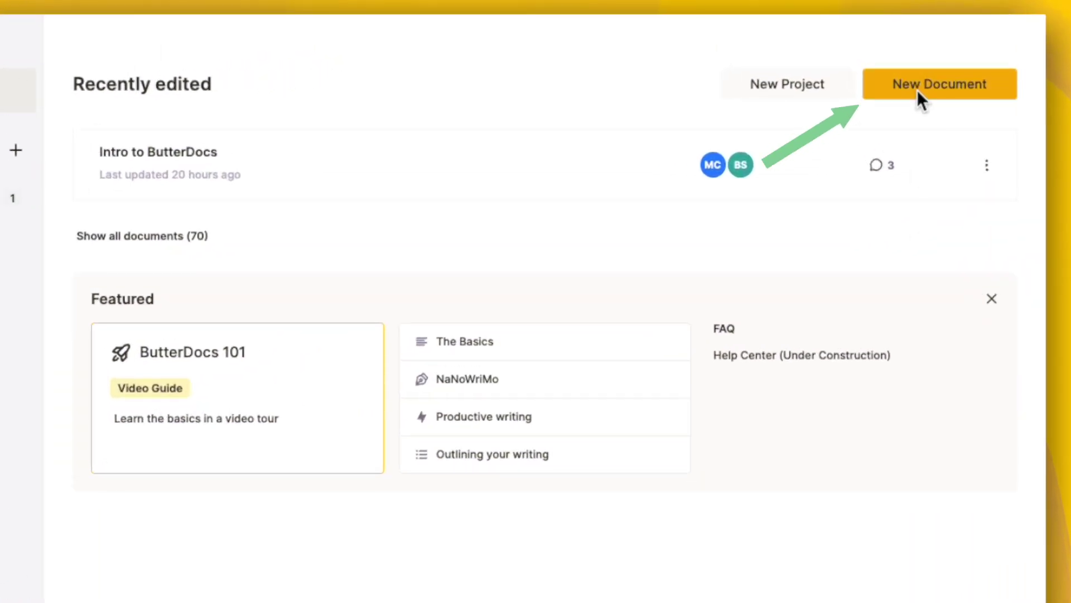
Create a new blank document from the dashboard
click(916, 91)
text(This is the title!)
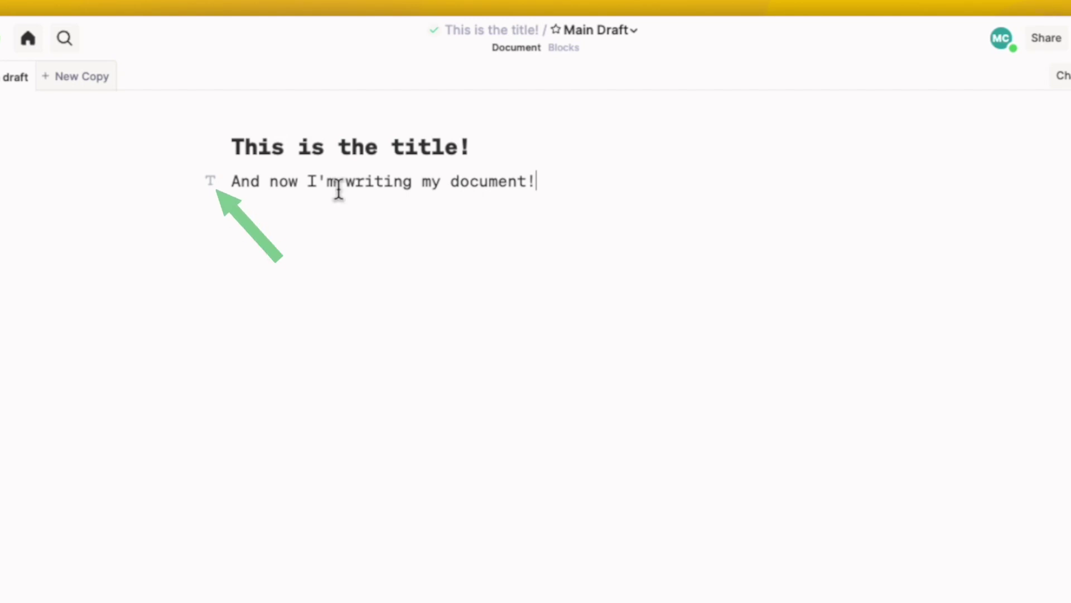
Make the 'And now I'm writing my document!' line a Heading 1, then switch it to a bullet list
click(210, 182)
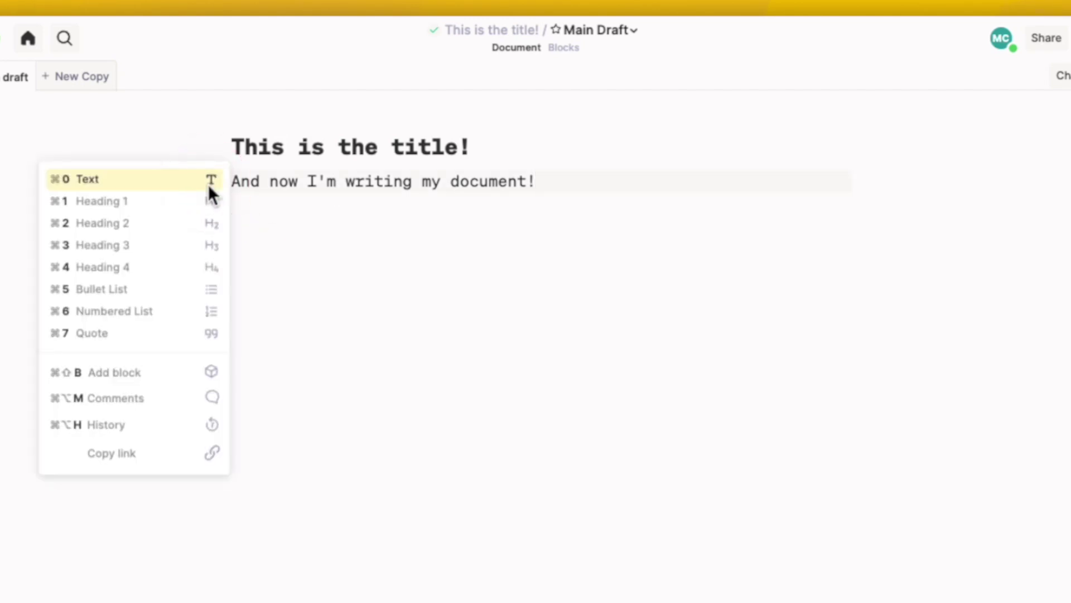
click(186, 217)
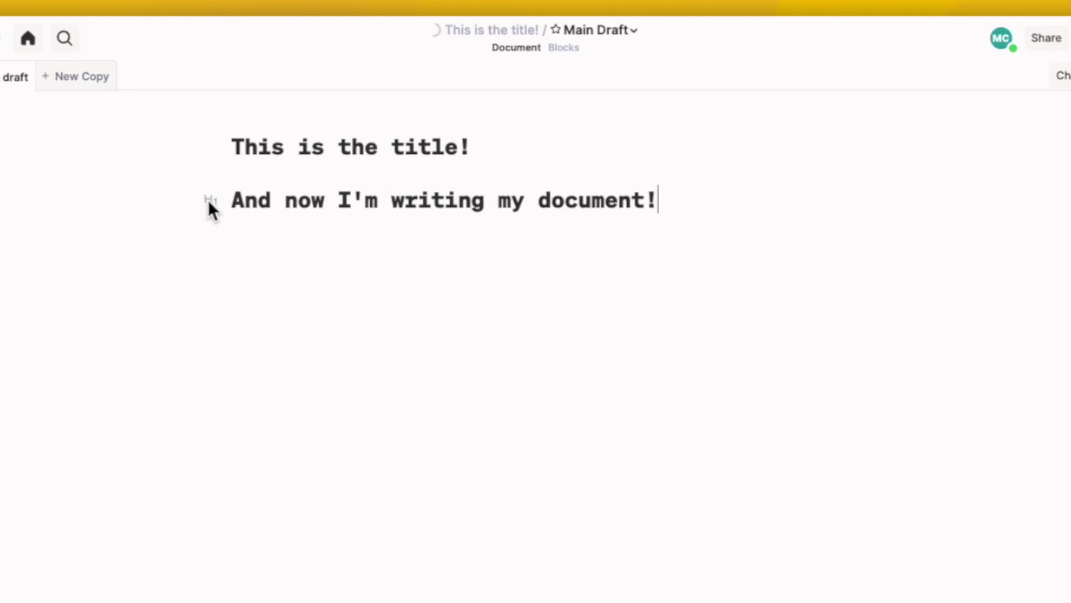
click(209, 200)
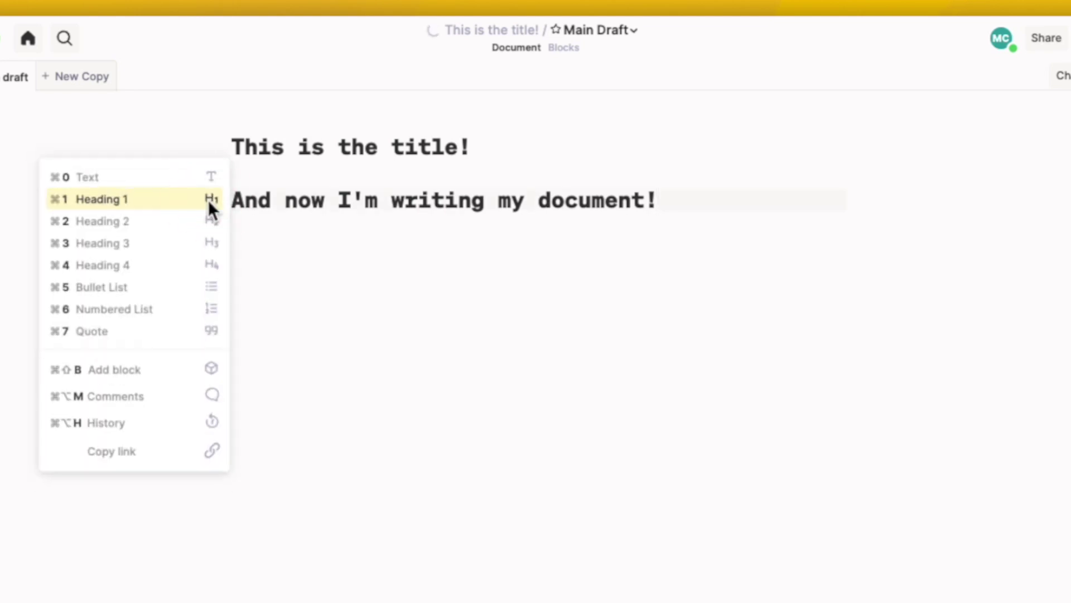
click(152, 286)
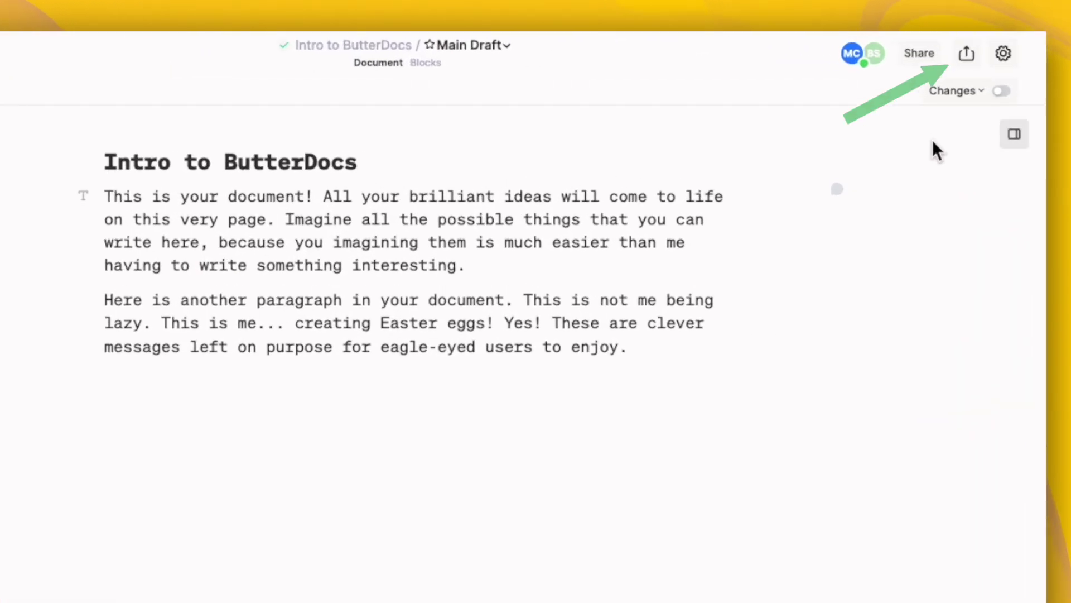
Cancel the Export dialog for Intro to ButterDocs without exporting, then return Home
click(967, 56)
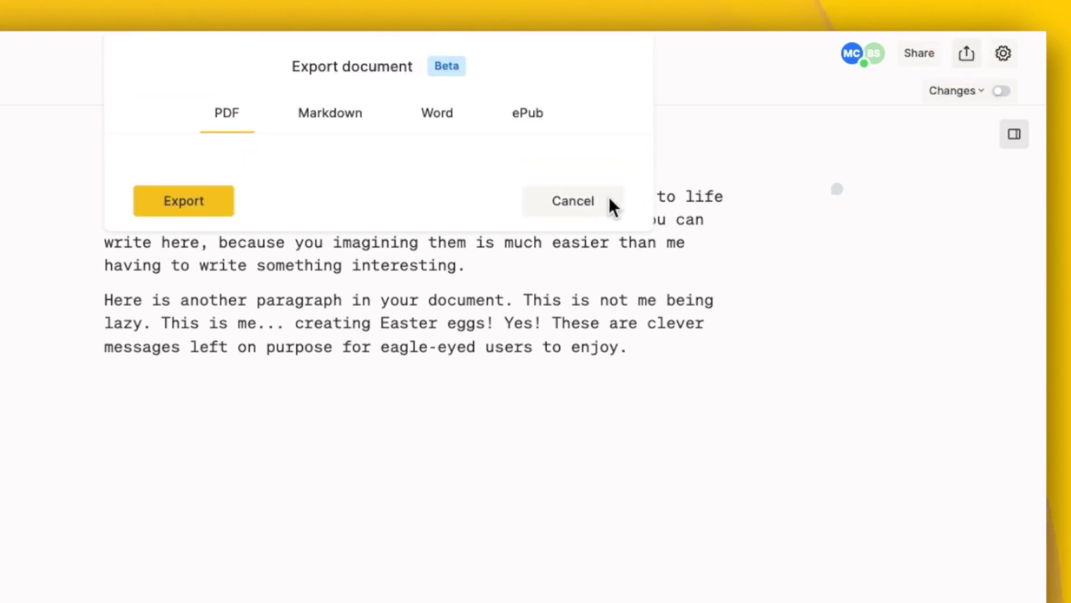
click(590, 200)
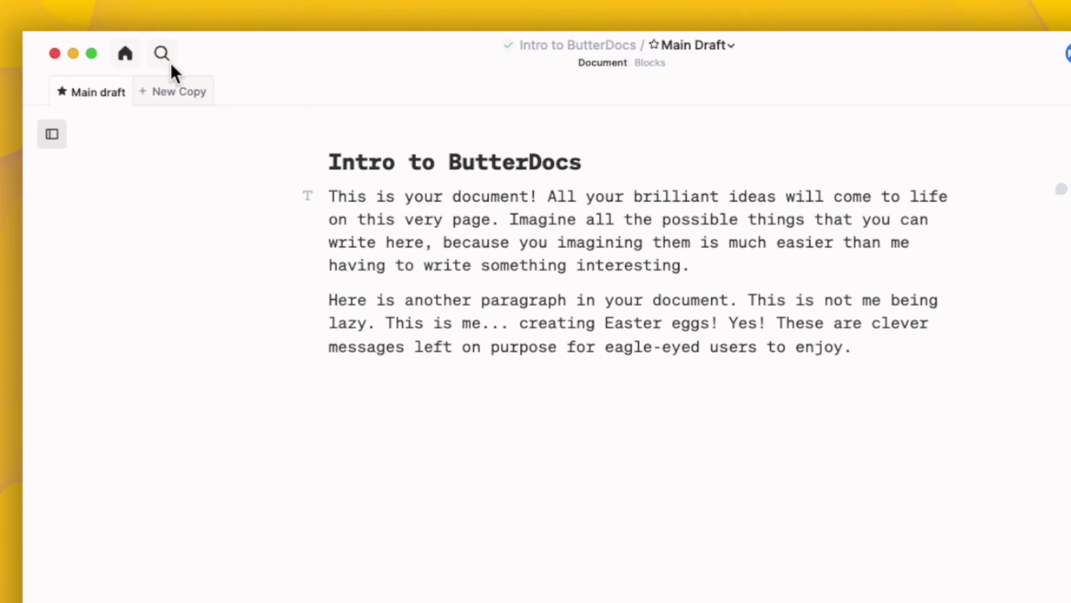
click(125, 53)
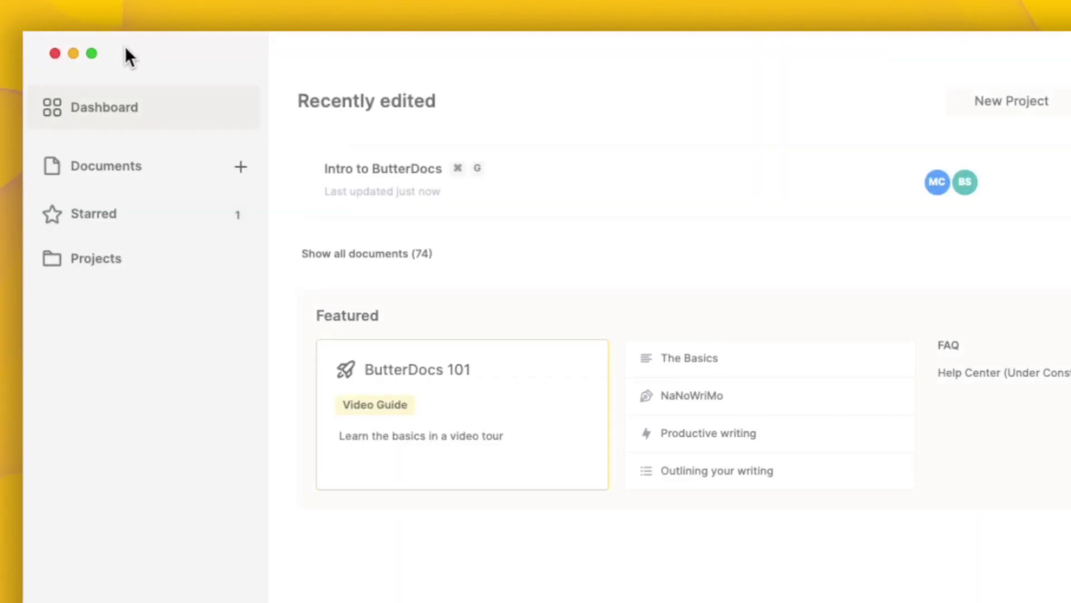